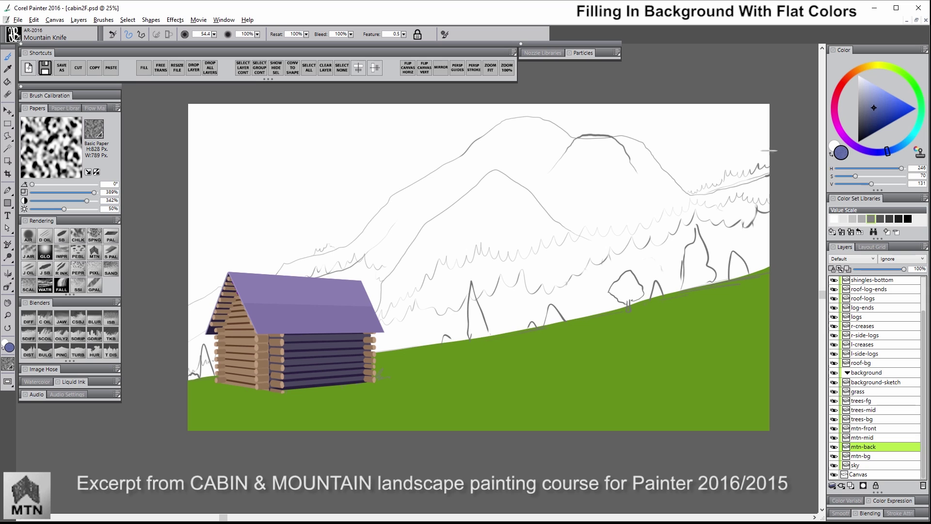
# Block in the back mountain on the mtn-back layer with flat blue, following the sketched ridgeline, using a large Mountain Knife brush of about 322.
pyautogui.moveTo(677, 195); pyautogui.dragTo(691, 231)
pyautogui.moveTo(776, 203); pyautogui.dragTo(699, 224)
pyautogui.hotkey('ctrl', 'z')
pyautogui.moveTo(783, 195)
pyautogui.mouseDown()
pyautogui.moveTo(710, 232)
pyautogui.moveTo(669, 214)
pyautogui.moveTo(636, 173)
pyautogui.moveTo(577, 173)
pyautogui.moveTo(529, 149)
pyautogui.moveTo(414, 222)
pyautogui.moveTo(389, 259)
pyautogui.moveTo(347, 286)
pyautogui.moveTo(313, 290)
pyautogui.moveTo(292, 317)
pyautogui.moveTo(302, 293)
pyautogui.moveTo(279, 312)
pyautogui.moveTo(356, 279)
pyautogui.moveTo(425, 217)
pyautogui.moveTo(482, 191)
pyautogui.moveTo(439, 217)
pyautogui.moveTo(527, 151)
pyautogui.moveTo(597, 184)
pyautogui.moveTo(635, 181)
pyautogui.moveTo(688, 241)
pyautogui.moveTo(734, 238)
pyautogui.moveTo(712, 232)
pyautogui.moveTo(740, 220)
pyautogui.moveTo(722, 261)
pyautogui.moveTo(696, 282)
pyautogui.moveTo(698, 271)
pyautogui.moveTo(670, 253)
pyautogui.moveTo(542, 249)
pyautogui.moveTo(531, 235)
pyautogui.moveTo(485, 218)
pyautogui.moveTo(540, 269)
pyautogui.moveTo(504, 339)
pyautogui.moveTo(413, 300)
pyautogui.moveTo(507, 289)
pyautogui.moveTo(601, 315)
pyautogui.mouseUp()
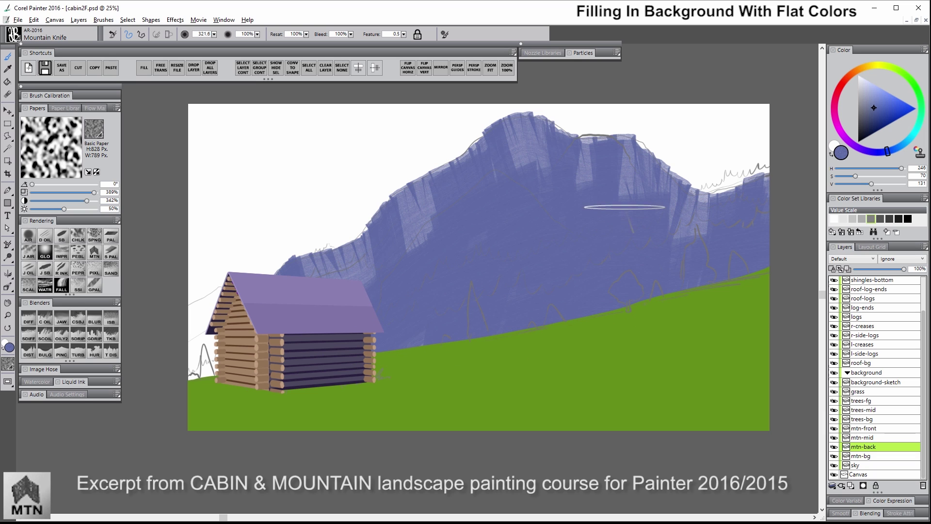
# Fill the streaky gaps along the back mountain's ridgeline with the same blue, using a Mountain Knife size of 97.7.
pyautogui.moveTo(350, 257)
pyautogui.mouseDown()
pyautogui.moveTo(304, 275)
pyautogui.moveTo(368, 258)
pyautogui.moveTo(330, 287)
pyautogui.moveTo(350, 302)
pyautogui.moveTo(302, 270)
pyautogui.mouseUp()
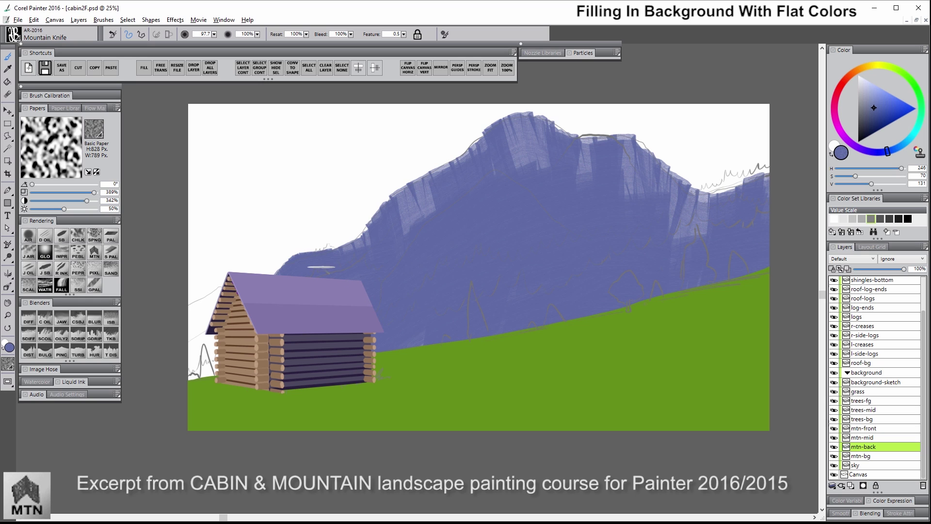
pyautogui.moveTo(376, 233)
pyautogui.mouseDown()
pyautogui.moveTo(388, 208)
pyautogui.moveTo(427, 189)
pyautogui.moveTo(425, 205)
pyautogui.mouseUp()
pyautogui.moveTo(485, 158)
pyautogui.mouseDown()
pyautogui.moveTo(543, 136)
pyautogui.moveTo(532, 180)
pyautogui.moveTo(529, 158)
pyautogui.moveTo(607, 169)
pyautogui.moveTo(576, 175)
pyautogui.moveTo(619, 184)
pyautogui.moveTo(631, 152)
pyautogui.moveTo(700, 205)
pyautogui.moveTo(679, 191)
pyautogui.moveTo(674, 234)
pyautogui.mouseUp()
pyautogui.moveTo(727, 208)
pyautogui.mouseDown()
pyautogui.moveTo(750, 195)
pyautogui.moveTo(718, 204)
pyautogui.moveTo(748, 195)
pyautogui.moveTo(723, 188)
pyautogui.mouseUp()
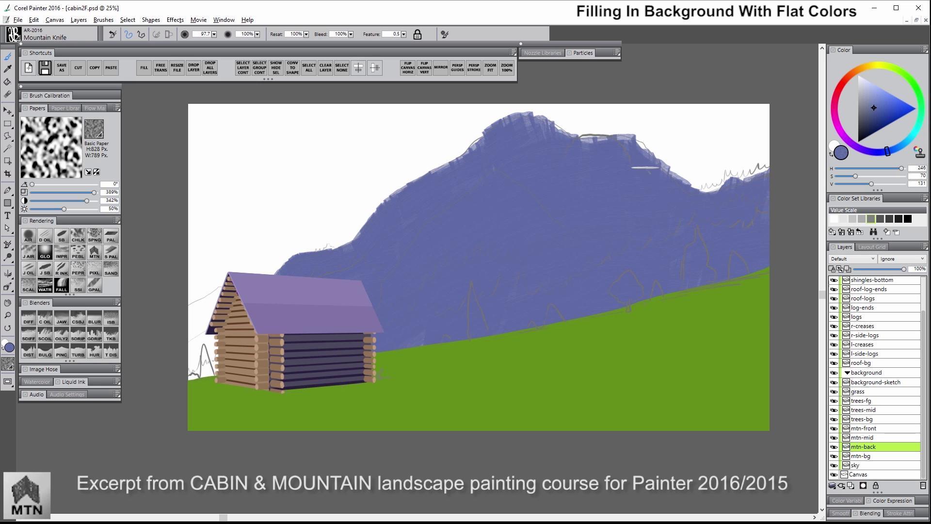
pyautogui.moveTo(453, 166)
pyautogui.mouseDown()
pyautogui.moveTo(424, 177)
pyautogui.moveTo(449, 170)
pyautogui.moveTo(405, 185)
pyautogui.moveTo(382, 215)
pyautogui.mouseUp()
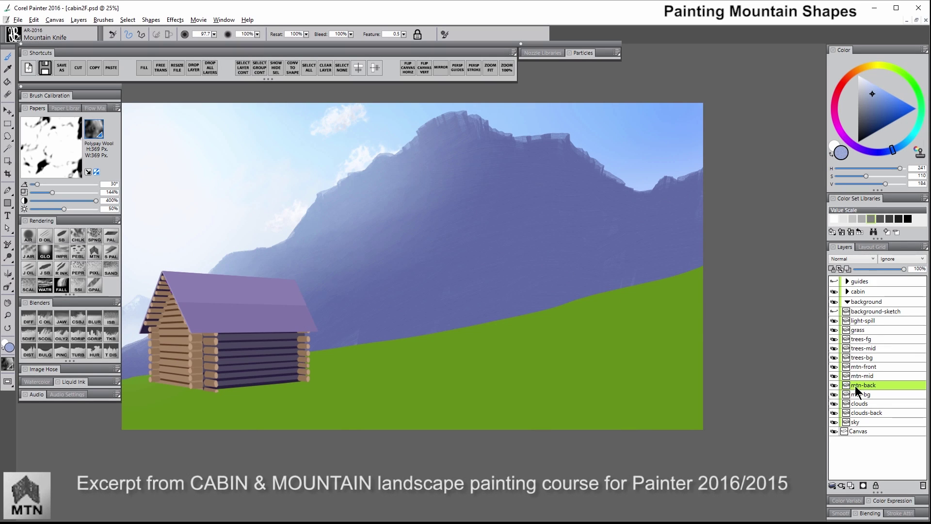
# Toggle the visibility of the mtn-back layer off and on to check its shape.
pyautogui.click(835, 386)
pyautogui.click(835, 385)
pyautogui.click(835, 385)
pyautogui.click(836, 385)
# Make the mtn-front layer active, sample the back mountain's colour and shift it to a darker purple-blue of H 254, S 76, V 115.
pyautogui.click(864, 377)
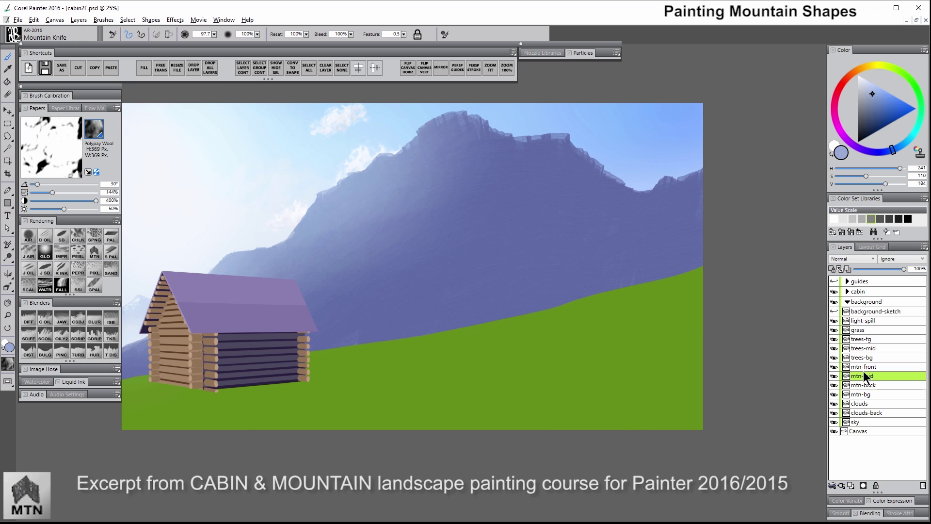
pyautogui.click(868, 368)
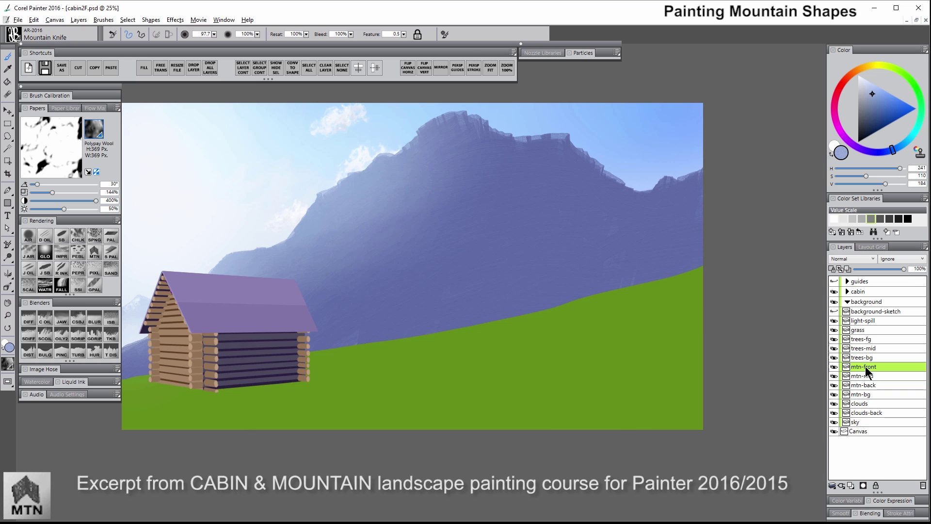
pyautogui.keyDown('alt'); pyautogui.click(639, 221); pyautogui.keyUp('alt')
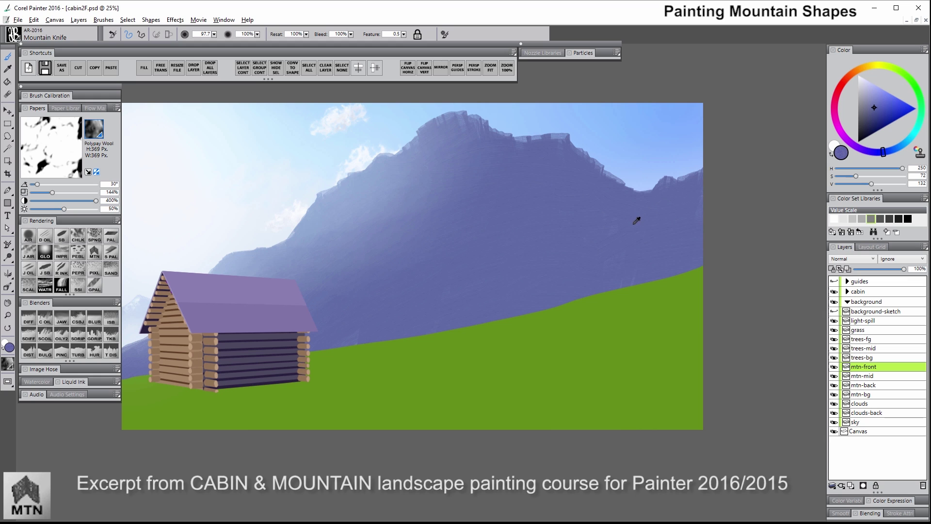
pyautogui.click(876, 113)
pyautogui.moveTo(881, 152); pyautogui.dragTo(879, 153)
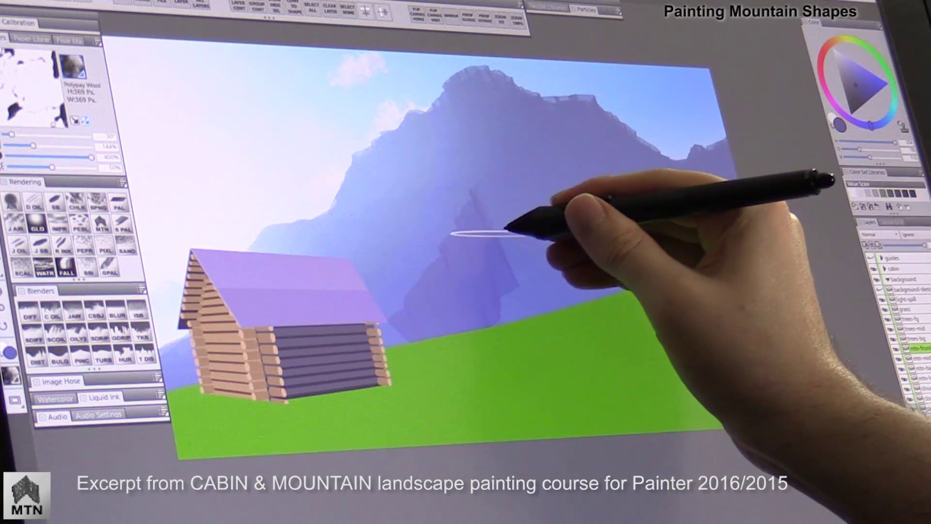
# Paint the dark, pointed front mountain down to the grass line on the mtn-front layer, and make the mtn-mid layer active.
pyautogui.moveTo(500, 214)
pyautogui.mouseDown()
pyautogui.moveTo(510, 197)
pyautogui.moveTo(530, 211)
pyautogui.moveTo(590, 286)
pyautogui.moveTo(624, 268)
pyautogui.moveTo(530, 313)
pyautogui.moveTo(446, 334)
pyautogui.moveTo(376, 387)
pyautogui.moveTo(463, 333)
pyautogui.moveTo(456, 335)
pyautogui.mouseUp()
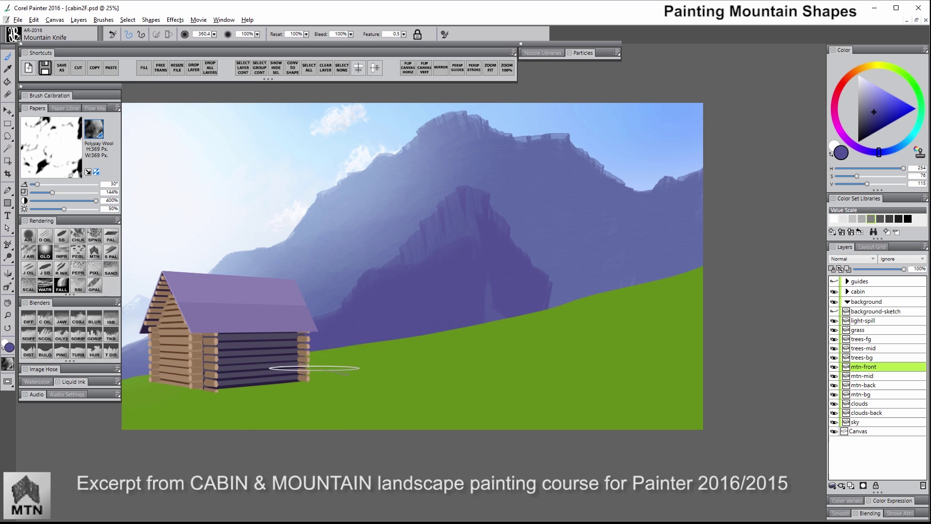
pyautogui.moveTo(443, 319)
pyautogui.mouseDown()
pyautogui.moveTo(524, 331)
pyautogui.moveTo(494, 310)
pyautogui.moveTo(527, 318)
pyautogui.mouseUp()
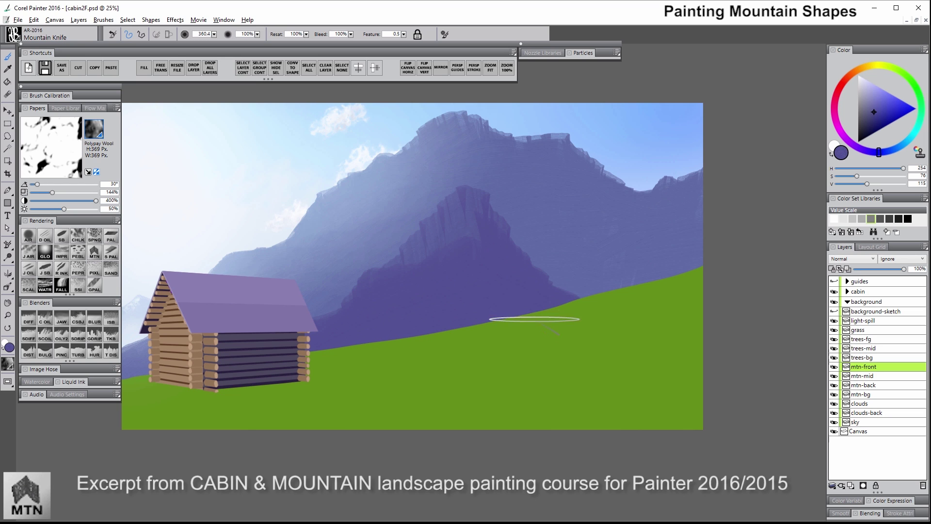
pyautogui.moveTo(454, 177); pyautogui.dragTo(401, 276)
pyautogui.moveTo(398, 218); pyautogui.dragTo(371, 322)
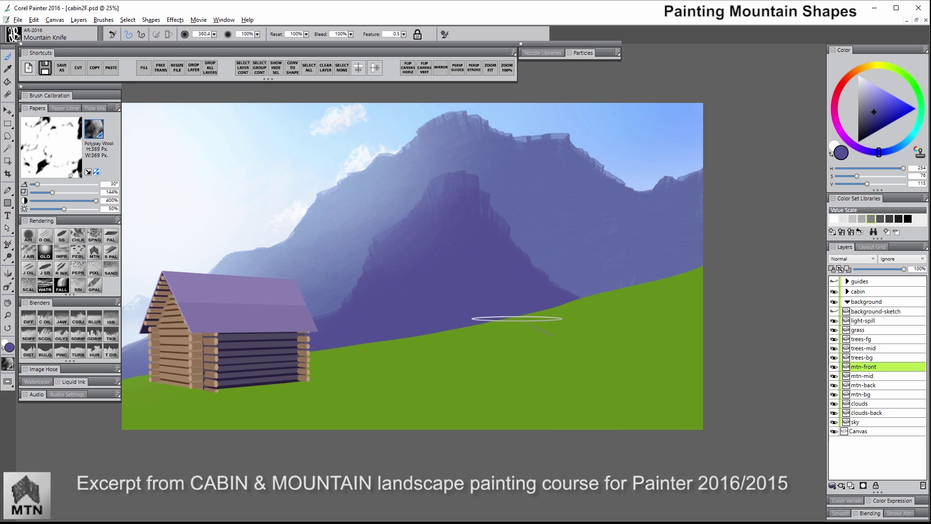
pyautogui.click(867, 376)
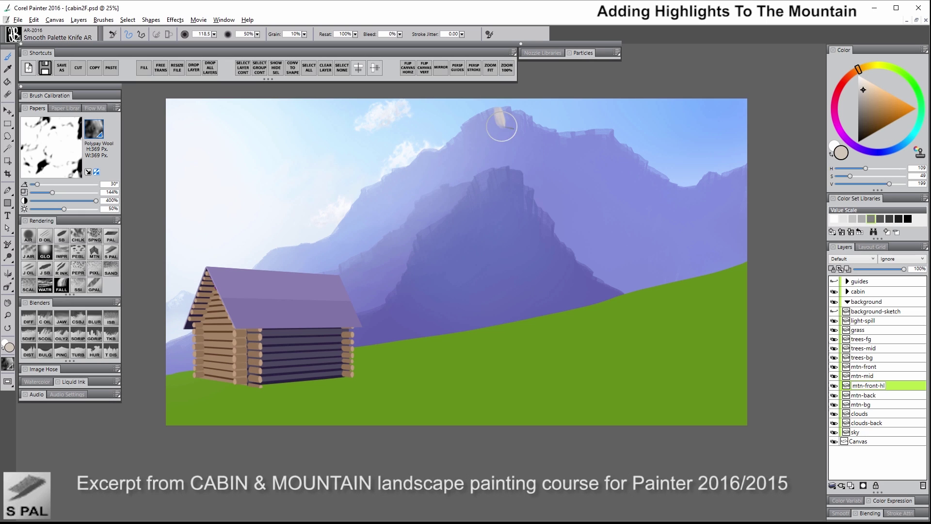
# Paint warm tan highlights from the back mountain's peak down its sunlit slope on mtn-front-hl, using the Smooth Palette Knife.
pyautogui.moveTo(501, 126)
pyautogui.mouseDown()
pyautogui.moveTo(501, 166)
pyautogui.moveTo(492, 159)
pyautogui.moveTo(504, 171)
pyautogui.moveTo(491, 186)
pyautogui.moveTo(499, 137)
pyautogui.moveTo(487, 158)
pyautogui.moveTo(523, 157)
pyautogui.mouseUp()
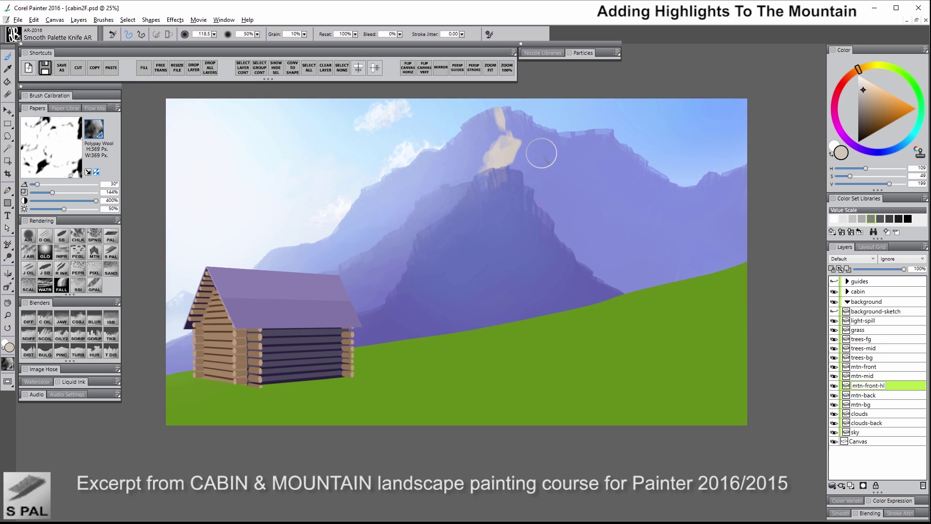
pyautogui.moveTo(495, 125)
pyautogui.mouseDown()
pyautogui.moveTo(474, 142)
pyautogui.moveTo(471, 121)
pyautogui.moveTo(461, 159)
pyautogui.moveTo(470, 164)
pyautogui.moveTo(446, 152)
pyautogui.moveTo(427, 187)
pyautogui.mouseUp()
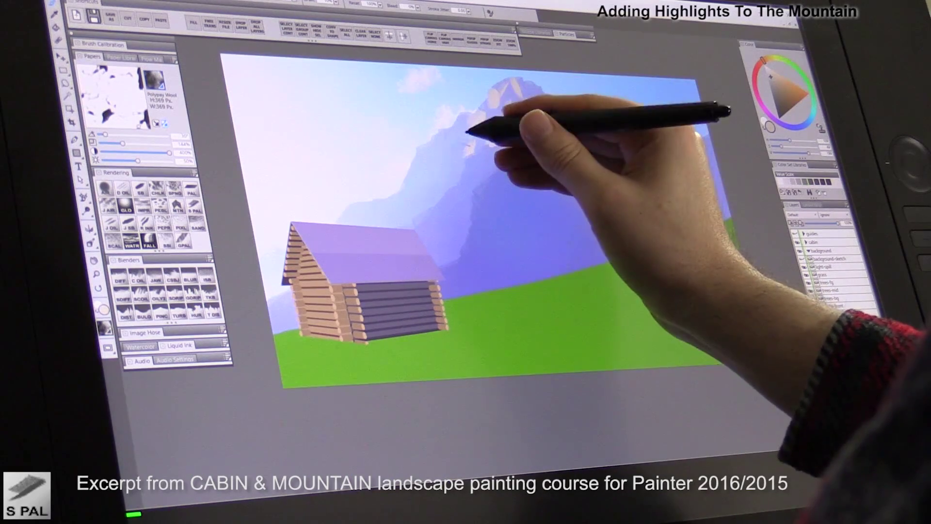
pyautogui.moveTo(451, 141); pyautogui.dragTo(439, 131)
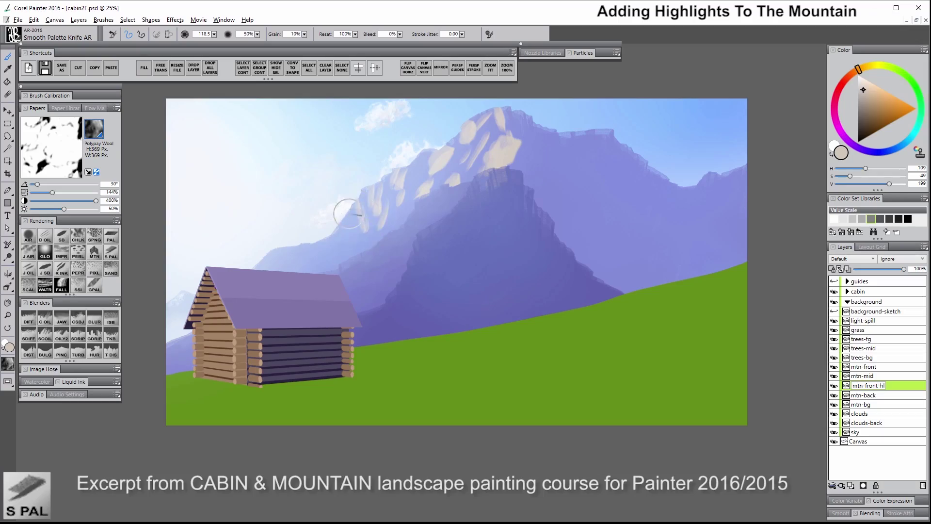
pyautogui.moveTo(348, 213)
pyautogui.mouseDown()
pyautogui.moveTo(363, 189)
pyautogui.moveTo(365, 225)
pyautogui.moveTo(349, 233)
pyautogui.moveTo(369, 212)
pyautogui.mouseUp()
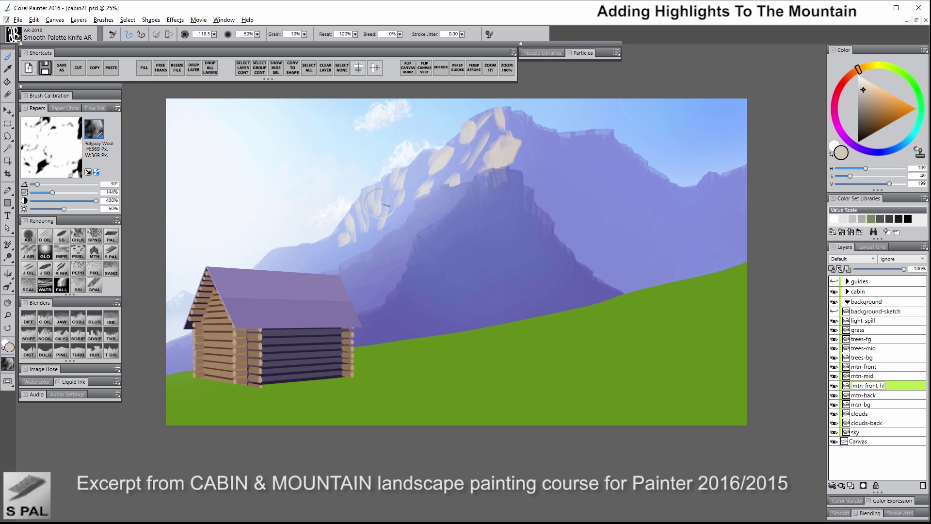
pyautogui.moveTo(418, 159); pyautogui.dragTo(396, 228)
pyautogui.moveTo(497, 120); pyautogui.dragTo(502, 124)
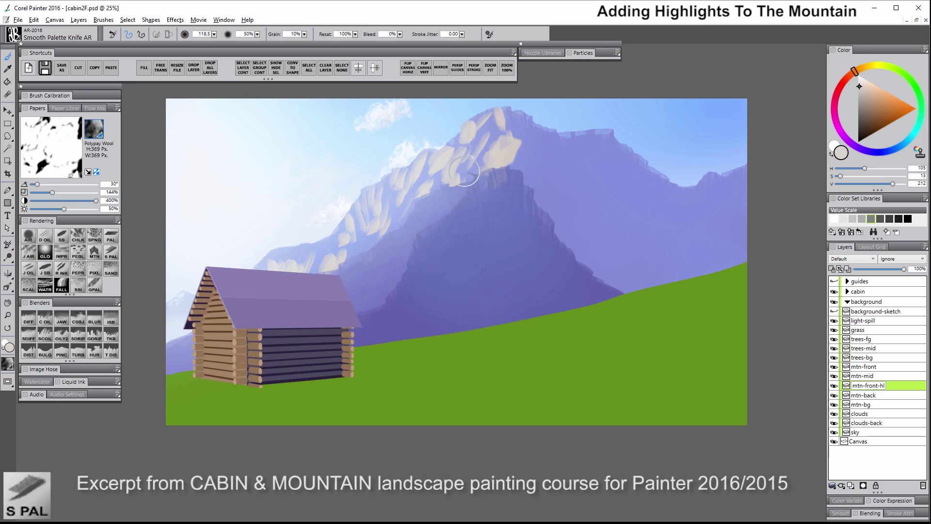
# Add paler grey-beige highlights between the tan strokes along the sunlit slope, down toward the cabin roof, varying the brush size.
pyautogui.moveTo(464, 171); pyautogui.dragTo(444, 172)
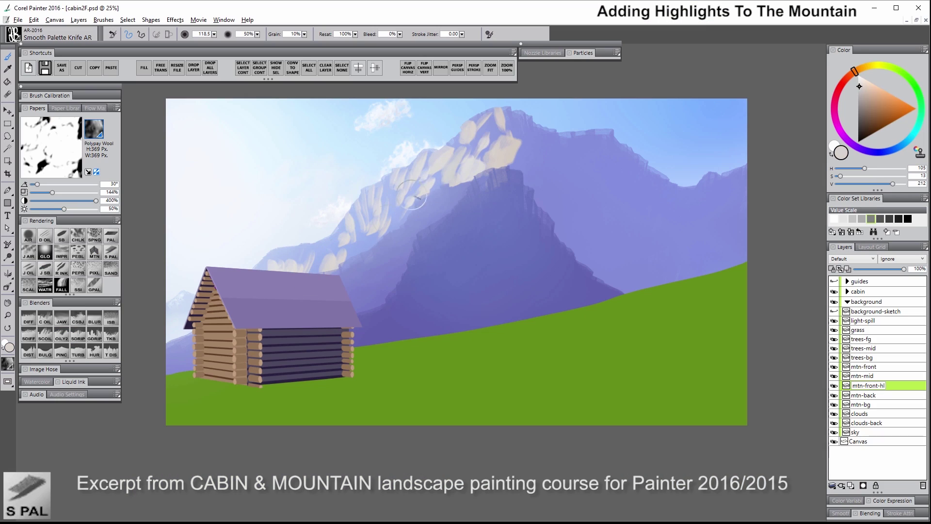
pyautogui.moveTo(378, 235)
pyautogui.mouseDown()
pyautogui.moveTo(313, 268)
pyautogui.moveTo(299, 252)
pyautogui.moveTo(260, 273)
pyautogui.mouseUp()
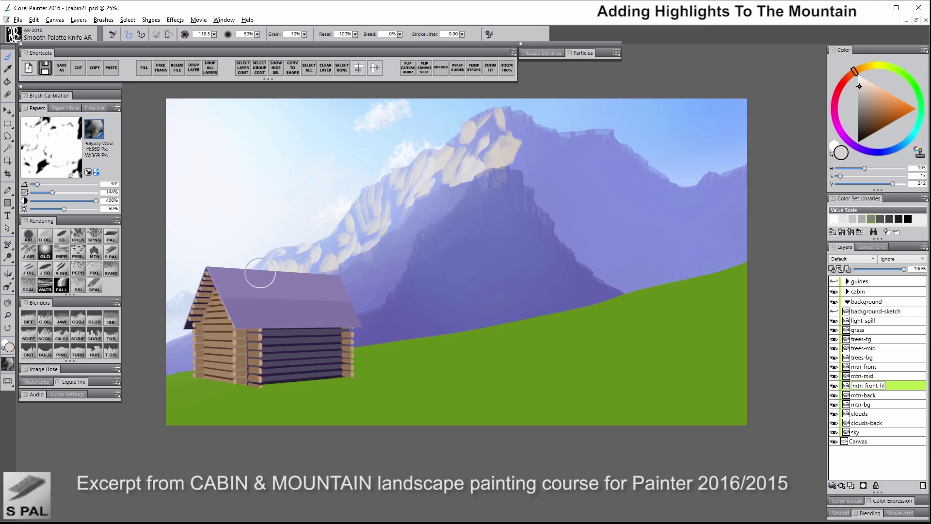
pyautogui.moveTo(350, 255); pyautogui.dragTo(374, 252)
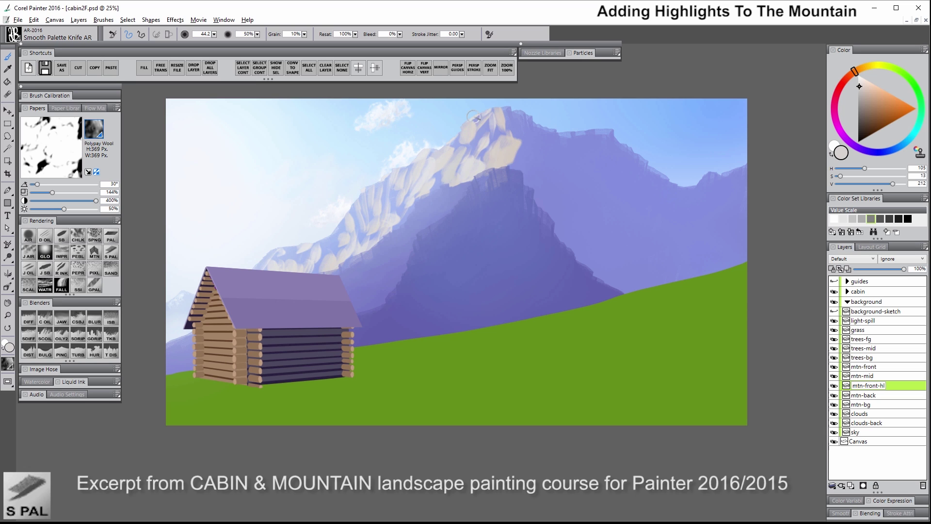
pyautogui.press(']')
pyautogui.press(']')
pyautogui.press(']')
pyautogui.click(402, 217)
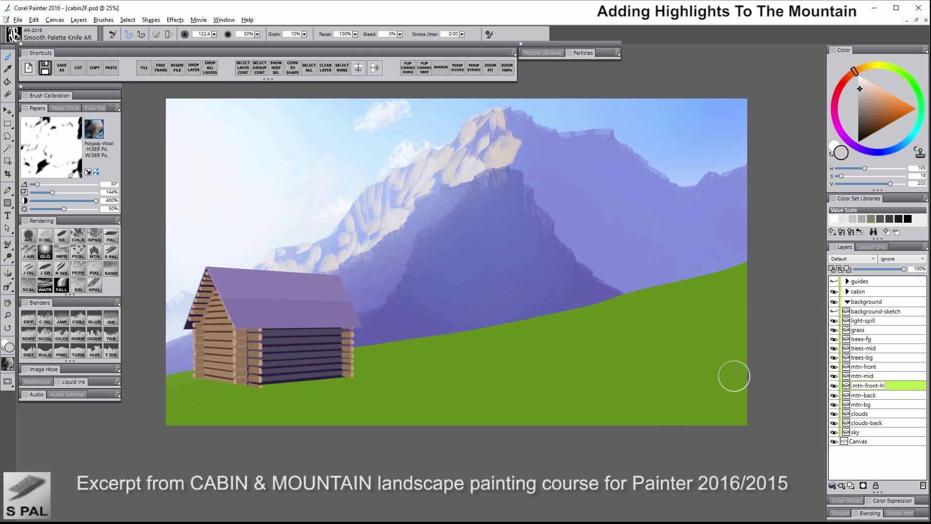
# Load the mtn-mid layer's content as a selection to check the extent of the middle ridge, and deselect it.
pyautogui.click(868, 377)
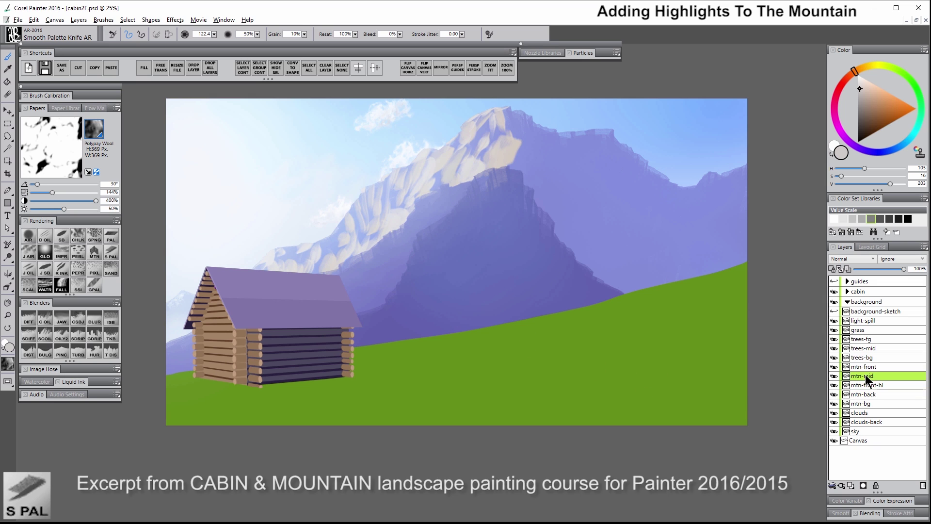
pyautogui.rightClick(866, 381)
pyautogui.click(816, 442)
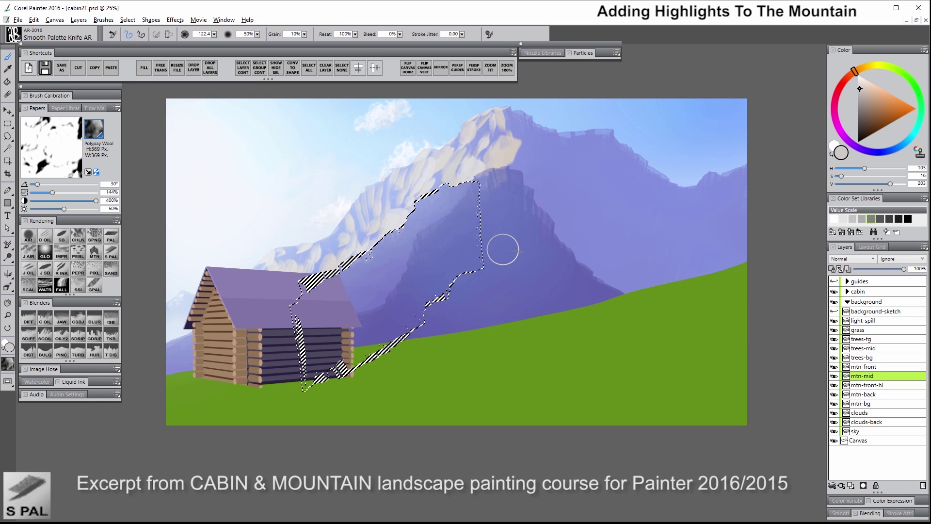
pyautogui.hotkey('ctrl', 'd')
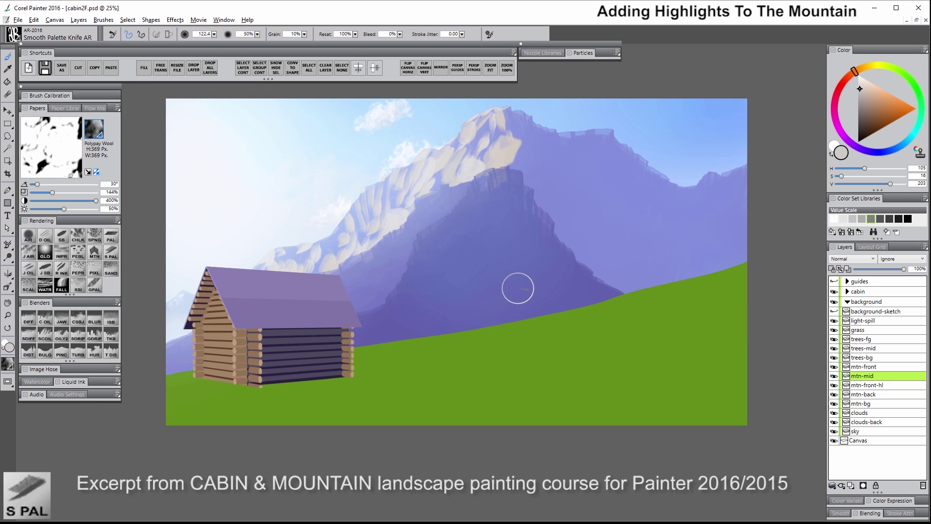
# Create a layer named mtn-mid-hl above mtn-mid and paint pale highlight strokes down the middle ridge.
pyautogui.click(852, 485)
pyautogui.doubleClick(863, 376)
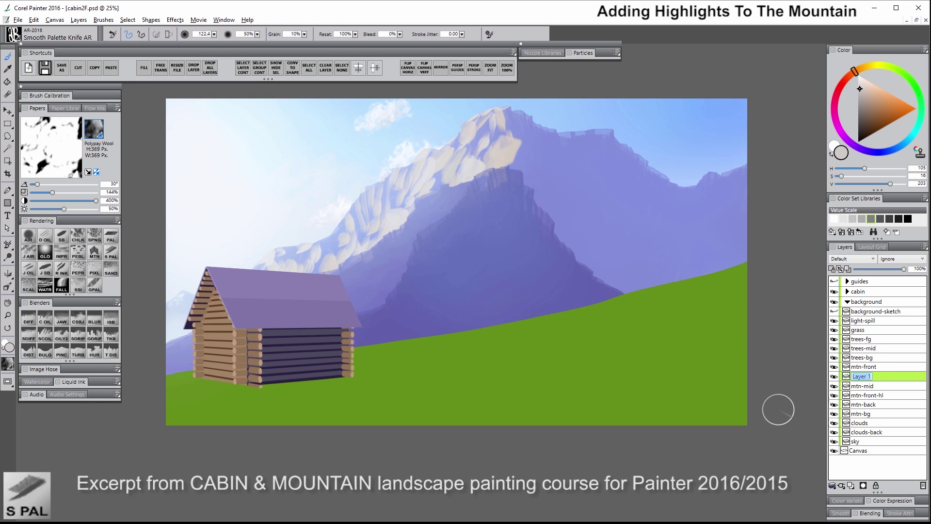
pyautogui.press('Return')
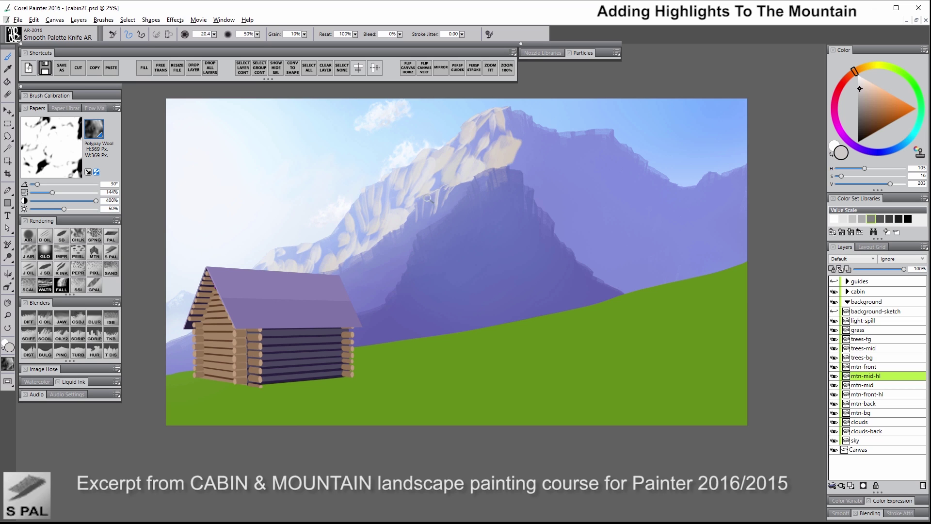
pyautogui.moveTo(354, 269)
pyautogui.mouseDown()
pyautogui.moveTo(343, 302)
pyautogui.moveTo(377, 312)
pyautogui.moveTo(328, 320)
pyautogui.mouseUp()
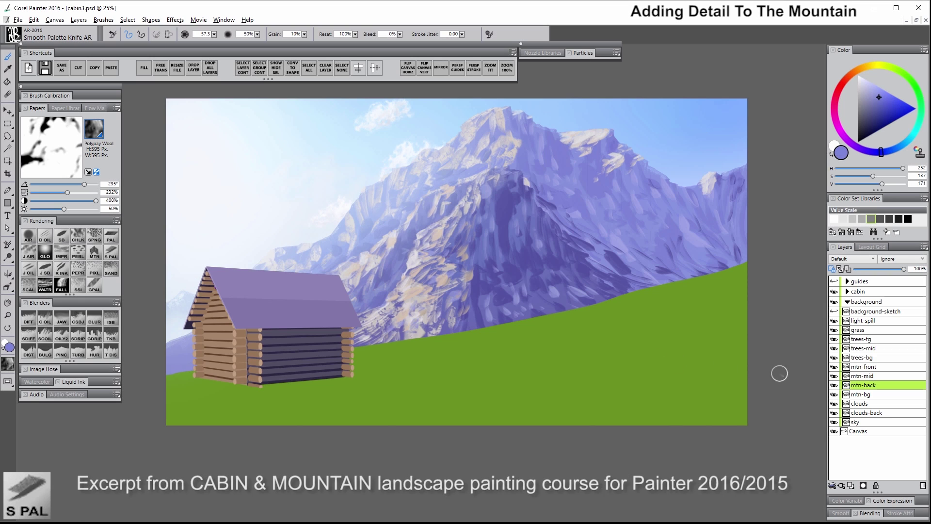
# Make the mtn-front layer active and choose the Grainy Speckle Drip blender.
pyautogui.click(863, 367)
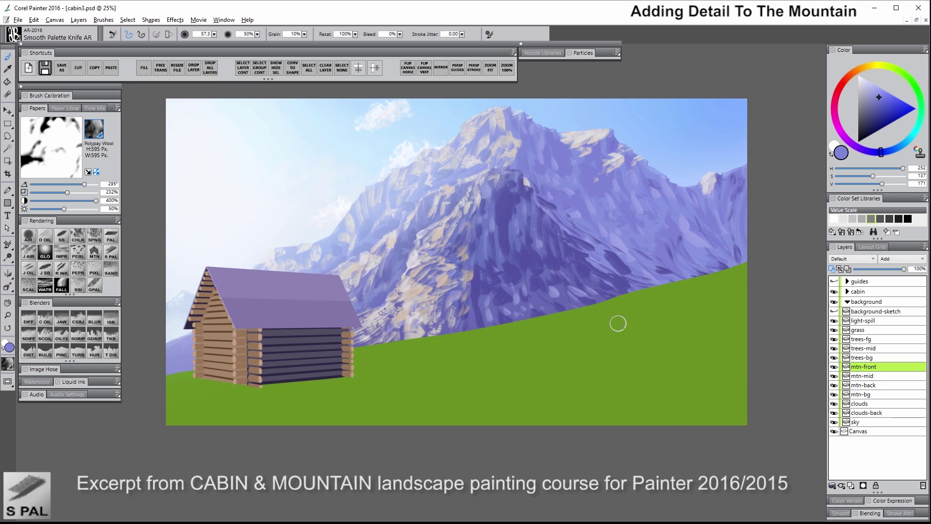
pyautogui.click(62, 333)
pyautogui.click(95, 338)
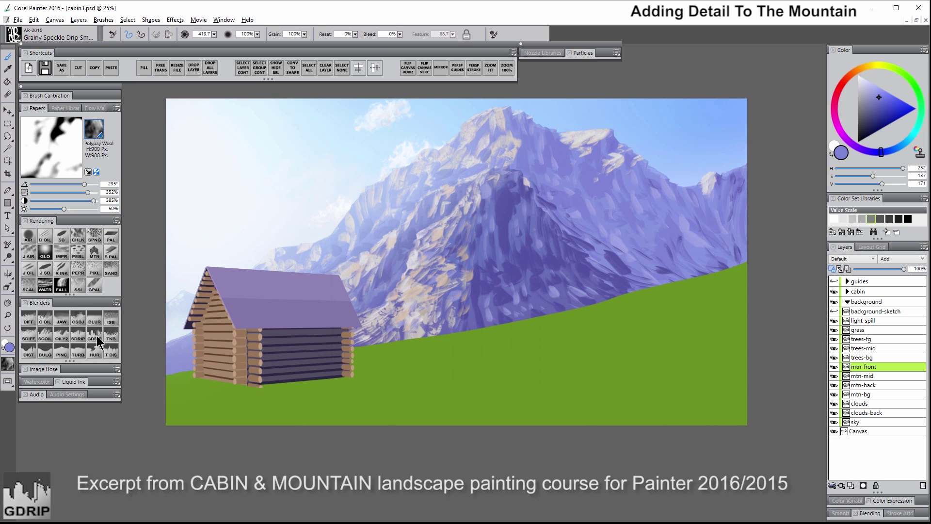
# Blend the front mountain's sunlit and shadowed faces into rocky texture on mtn-front, using Grainy Speckle Drip at size 84.
pyautogui.click(7, 315)
pyautogui.click(439, 290)
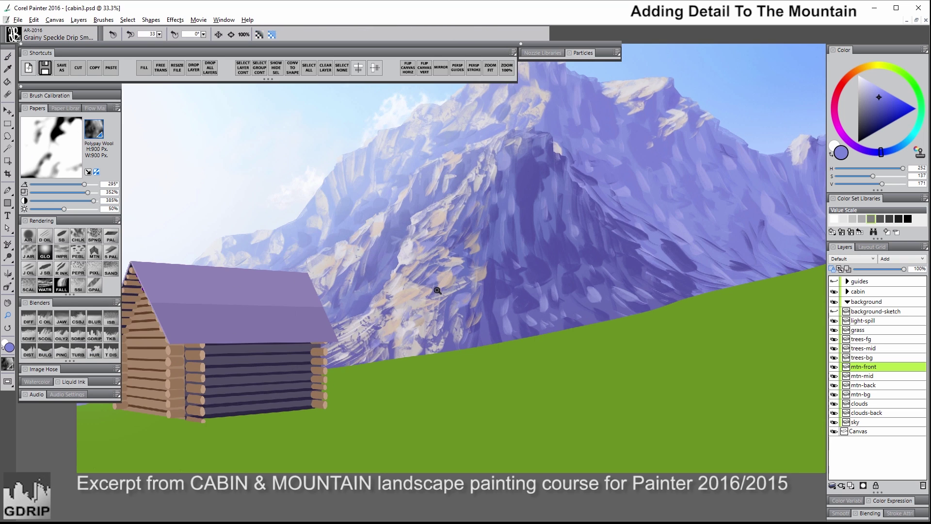
pyautogui.click(440, 291)
pyautogui.moveTo(463, 322); pyautogui.dragTo(422, 388)
pyautogui.hotkey('ctrl', '-')
pyautogui.press('b')
pyautogui.moveTo(414, 277)
pyautogui.mouseDown()
pyautogui.moveTo(414, 291)
pyautogui.moveTo(396, 274)
pyautogui.mouseUp()
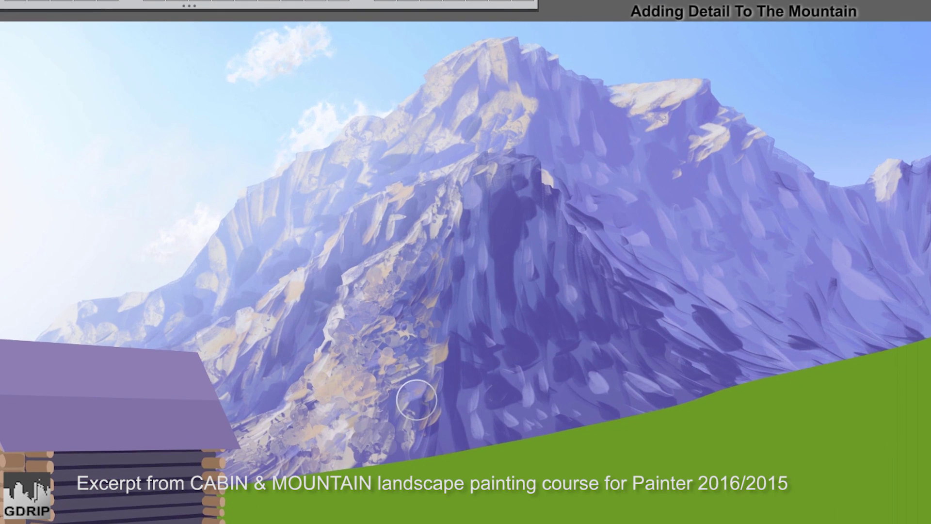
pyautogui.moveTo(437, 364)
pyautogui.mouseDown()
pyautogui.moveTo(451, 367)
pyautogui.moveTo(482, 340)
pyautogui.mouseUp()
pyautogui.moveTo(487, 255)
pyautogui.mouseDown()
pyautogui.moveTo(485, 288)
pyautogui.moveTo(532, 322)
pyautogui.moveTo(537, 222)
pyautogui.moveTo(607, 291)
pyautogui.moveTo(600, 339)
pyautogui.mouseUp()
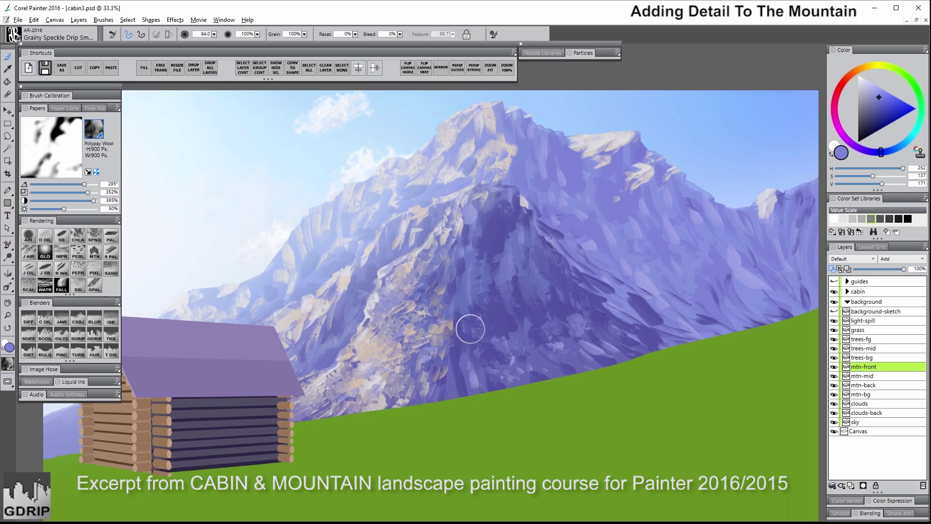
# Blend the highlight strokes along the middle ridge on the mtn-mid layer into rocky texture.
pyautogui.click(863, 376)
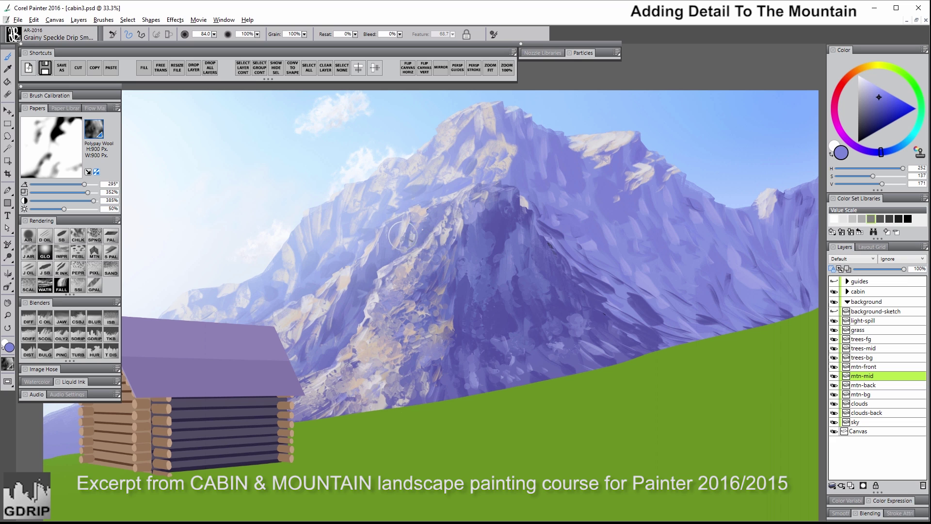
pyautogui.moveTo(297, 347)
pyautogui.mouseDown()
pyautogui.moveTo(285, 342)
pyautogui.moveTo(298, 338)
pyautogui.moveTo(303, 354)
pyautogui.mouseUp()
pyautogui.moveTo(354, 293)
pyautogui.mouseDown()
pyautogui.moveTo(308, 362)
pyautogui.moveTo(356, 301)
pyautogui.mouseUp()
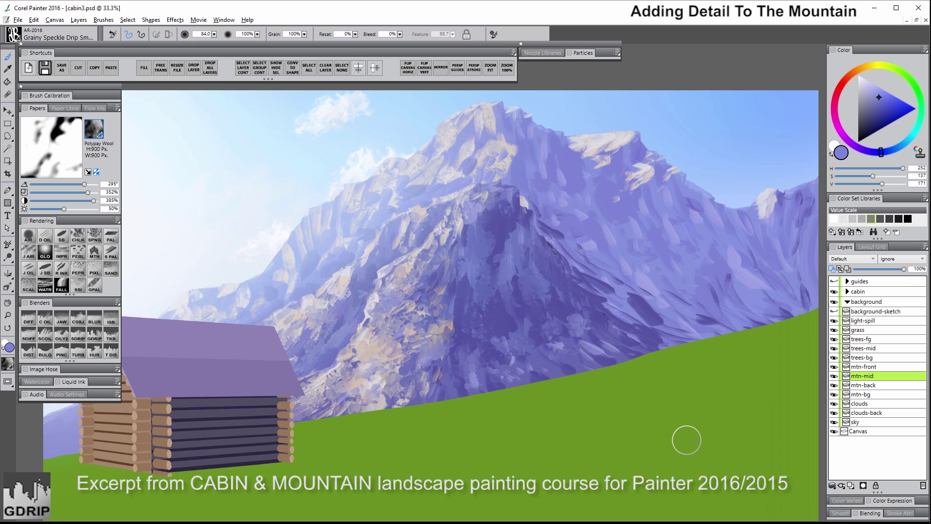
# Blend the highlights and shadows across the back mountain into rocky texture on the mtn-back layer with Grainy Speckle Drip at size 84.
pyautogui.click(875, 385)
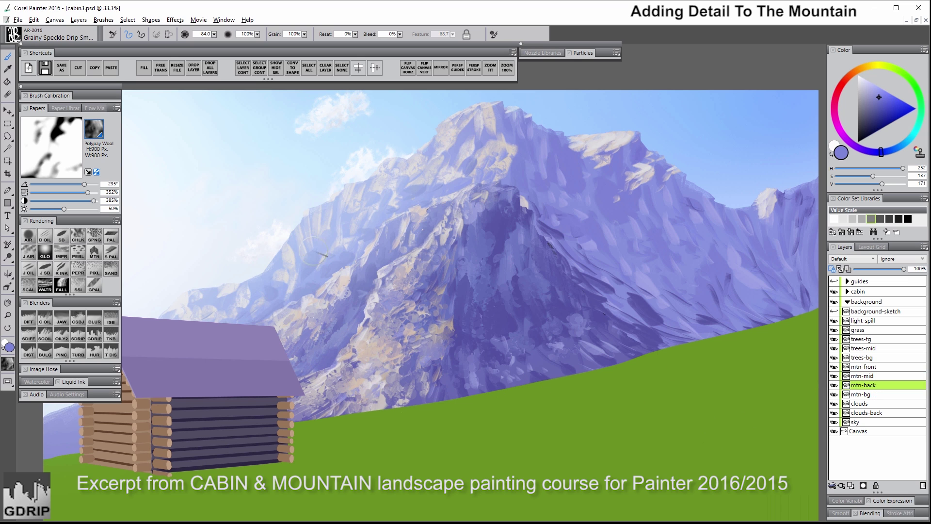
pyautogui.moveTo(305, 276)
pyautogui.mouseDown()
pyautogui.moveTo(262, 310)
pyautogui.moveTo(227, 318)
pyautogui.moveTo(390, 194)
pyautogui.moveTo(518, 142)
pyautogui.mouseUp()
pyautogui.moveTo(588, 155)
pyautogui.mouseDown()
pyautogui.moveTo(616, 150)
pyautogui.moveTo(633, 188)
pyautogui.moveTo(665, 181)
pyautogui.mouseUp()
pyautogui.moveTo(642, 214)
pyautogui.mouseDown()
pyautogui.moveTo(799, 233)
pyautogui.moveTo(703, 241)
pyautogui.moveTo(644, 275)
pyautogui.moveTo(734, 301)
pyautogui.moveTo(609, 284)
pyautogui.mouseUp()
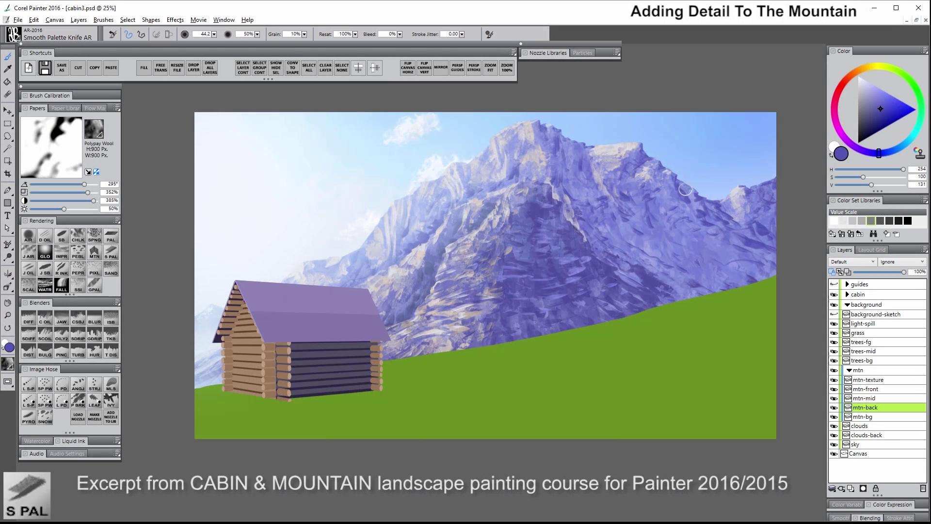
# Sample a shadow colour on mtn-front, darken it to a deep blue-violet, and paint Smooth Palette Knife strokes across the front mountain's shadowed face.
pyautogui.keyDown('alt'); pyautogui.click(547, 205); pyautogui.keyUp('alt')
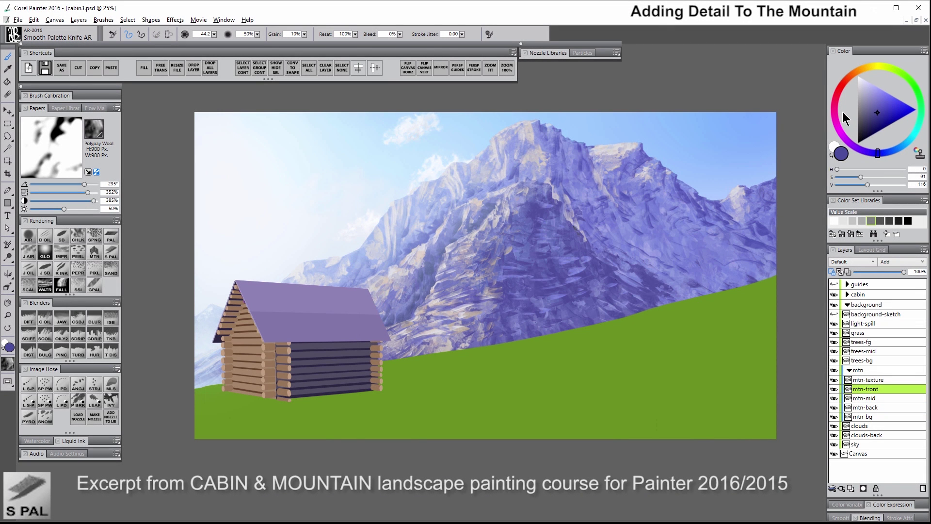
pyautogui.click(877, 119)
pyautogui.moveTo(875, 153); pyautogui.dragTo(874, 152)
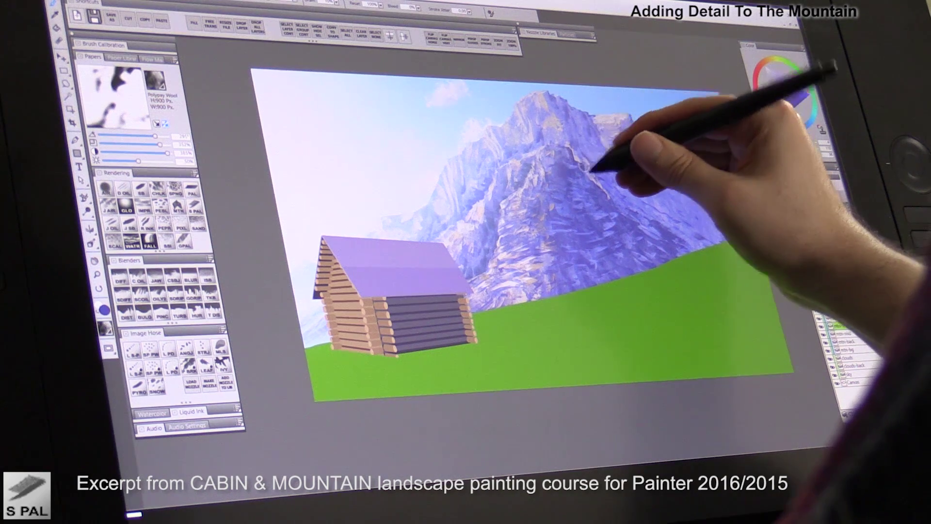
pyautogui.moveTo(586, 168)
pyautogui.mouseDown()
pyautogui.moveTo(612, 187)
pyautogui.moveTo(612, 204)
pyautogui.moveTo(602, 194)
pyautogui.moveTo(614, 208)
pyautogui.moveTo(592, 202)
pyautogui.moveTo(590, 181)
pyautogui.moveTo(568, 170)
pyautogui.mouseUp()
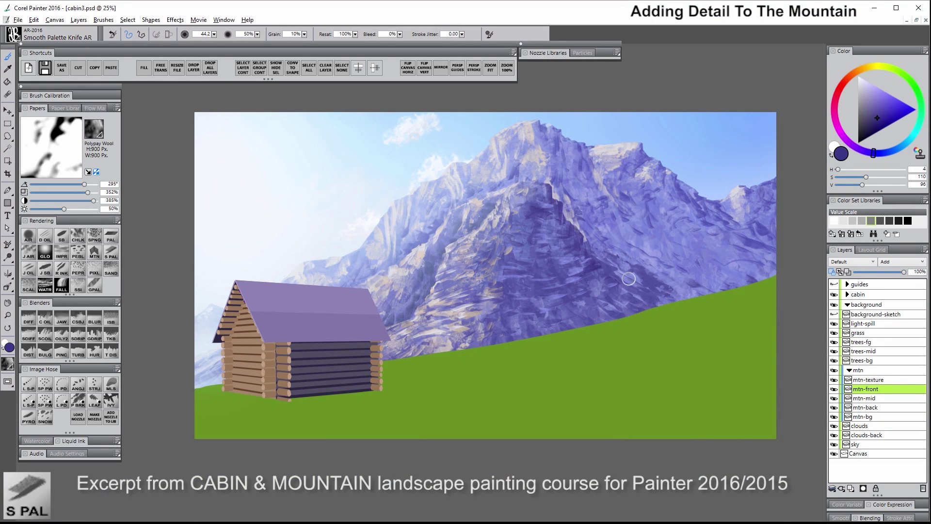
pyautogui.moveTo(580, 280); pyautogui.dragTo(556, 276)
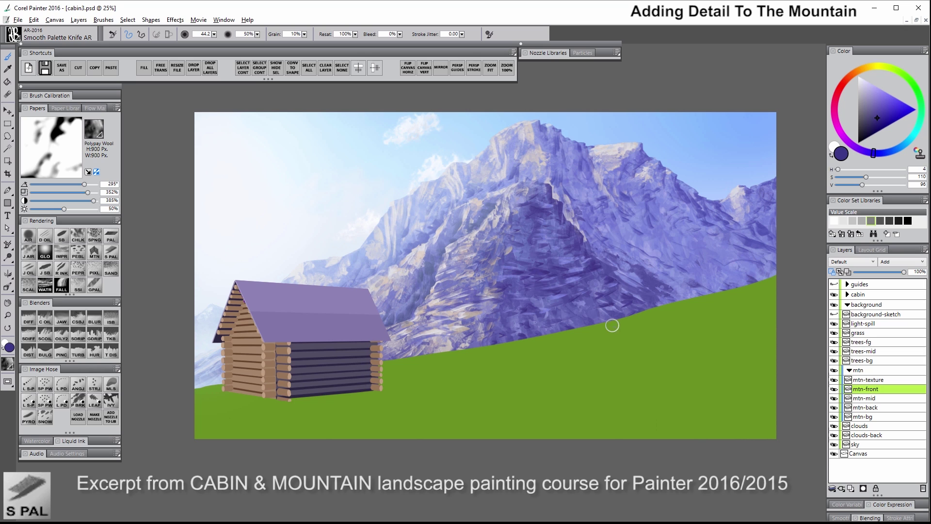
# Paint dark blue-violet palette knife strokes on the mtn-back layer along the back mountain's shadowed right slope.
pyautogui.click(877, 409)
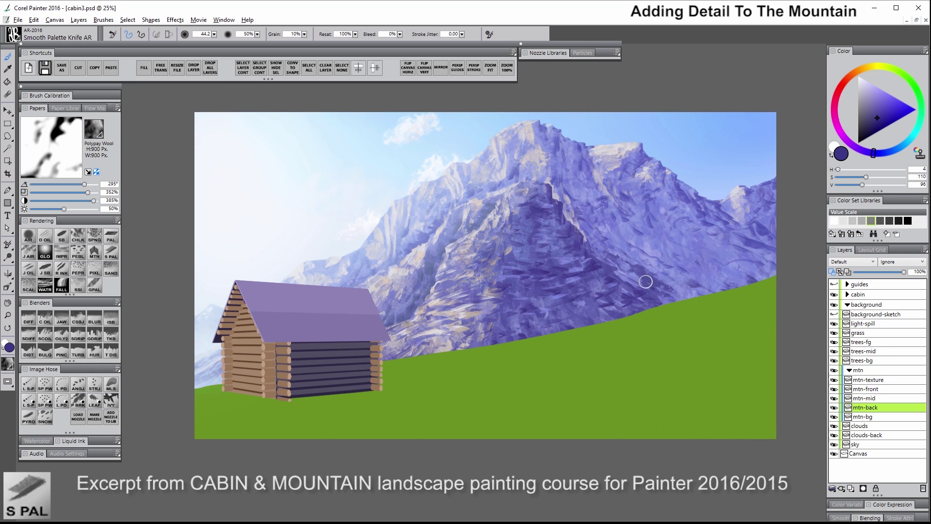
pyautogui.moveTo(664, 289)
pyautogui.mouseDown()
pyautogui.moveTo(638, 272)
pyautogui.moveTo(619, 273)
pyautogui.moveTo(643, 257)
pyautogui.mouseUp()
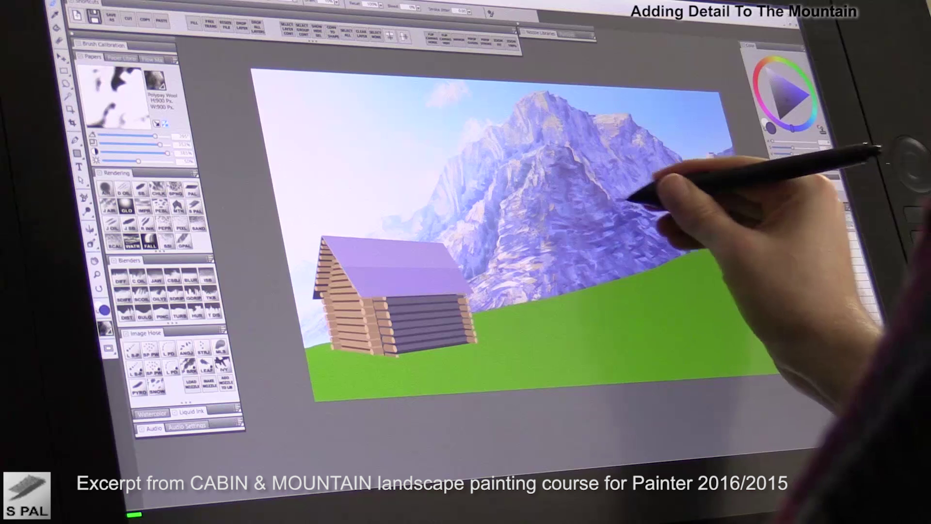
pyautogui.moveTo(698, 251)
pyautogui.mouseDown()
pyautogui.moveTo(706, 234)
pyautogui.moveTo(725, 237)
pyautogui.moveTo(699, 235)
pyautogui.mouseUp()
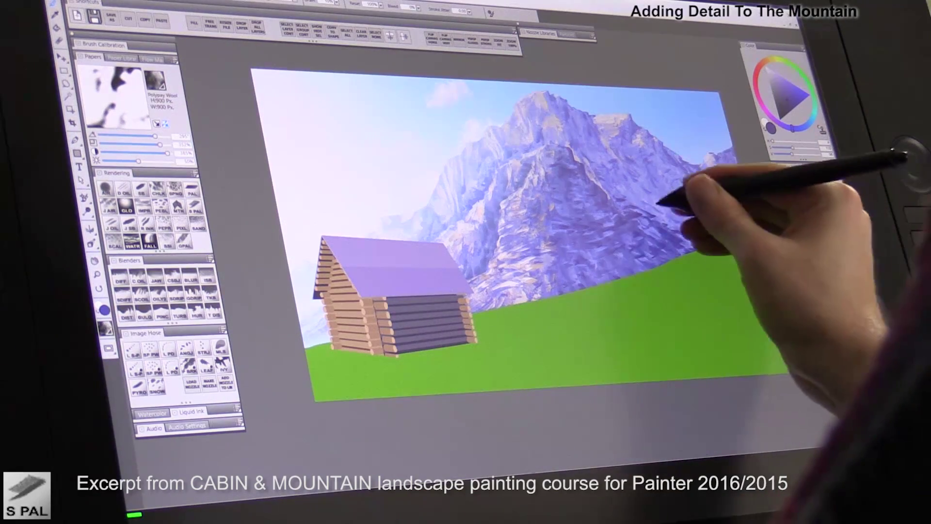
pyautogui.moveTo(751, 207); pyautogui.dragTo(751, 226)
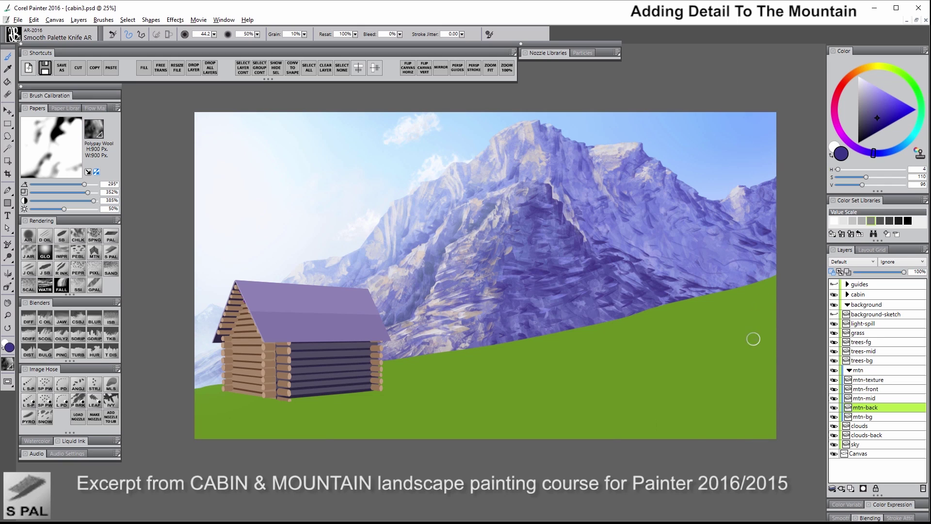
# Sample a pale highlight colour from the sunlit rock and add light palette knife strokes to the front mountain on mtn-front.
pyautogui.click(878, 390)
pyautogui.keyDown('alt'); pyautogui.click(450, 247); pyautogui.keyUp('alt')
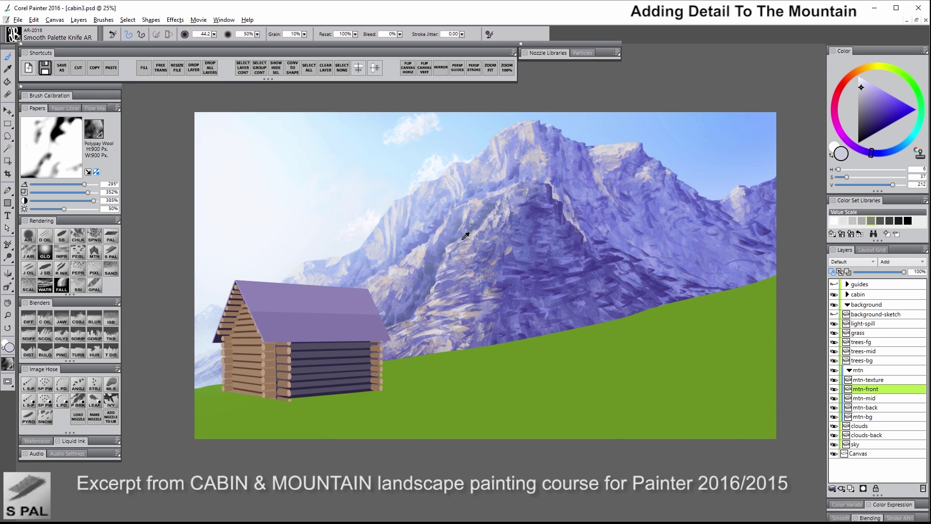
pyautogui.moveTo(523, 235); pyautogui.dragTo(507, 247)
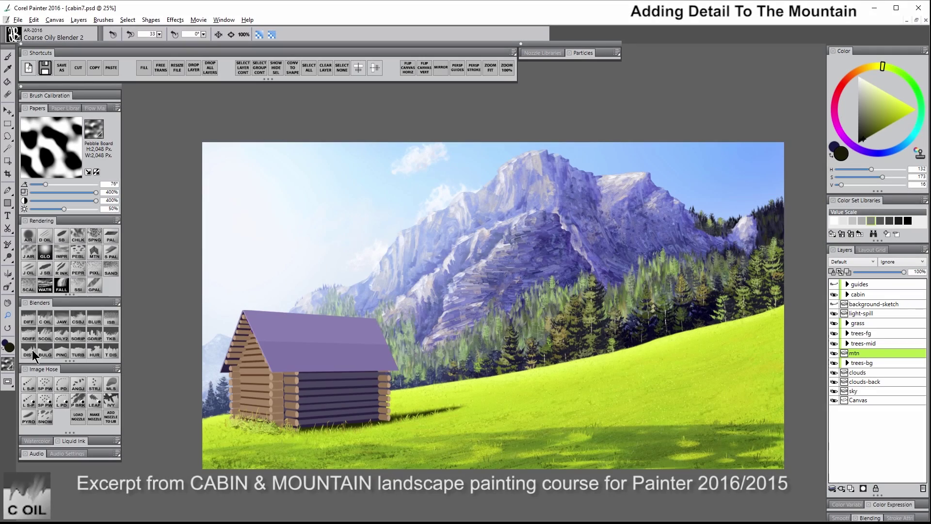
# Warp the rock contours on the mtn layer with the Distorto AR brush at size 197, and reduce the brush size to 68.
pyautogui.click(28, 357)
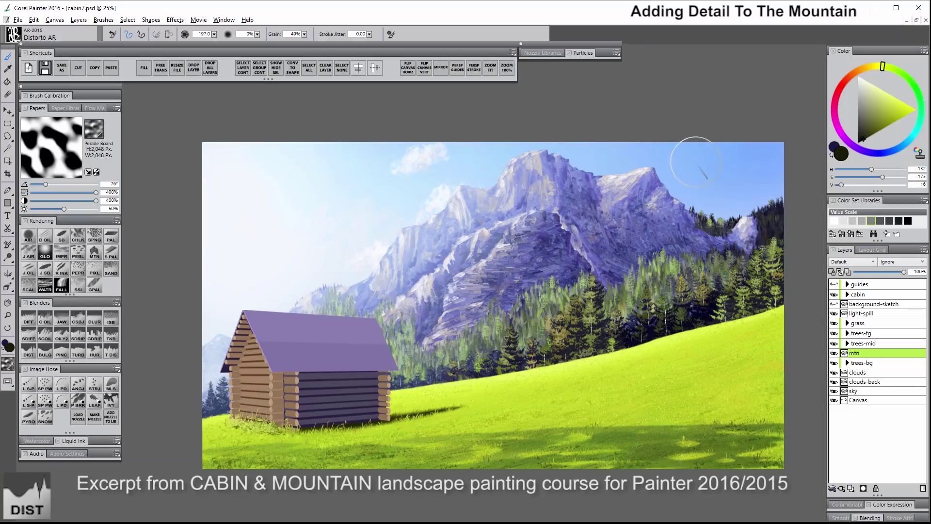
pyautogui.moveTo(586, 242); pyautogui.dragTo(562, 227)
pyautogui.moveTo(485, 279); pyautogui.dragTo(477, 276)
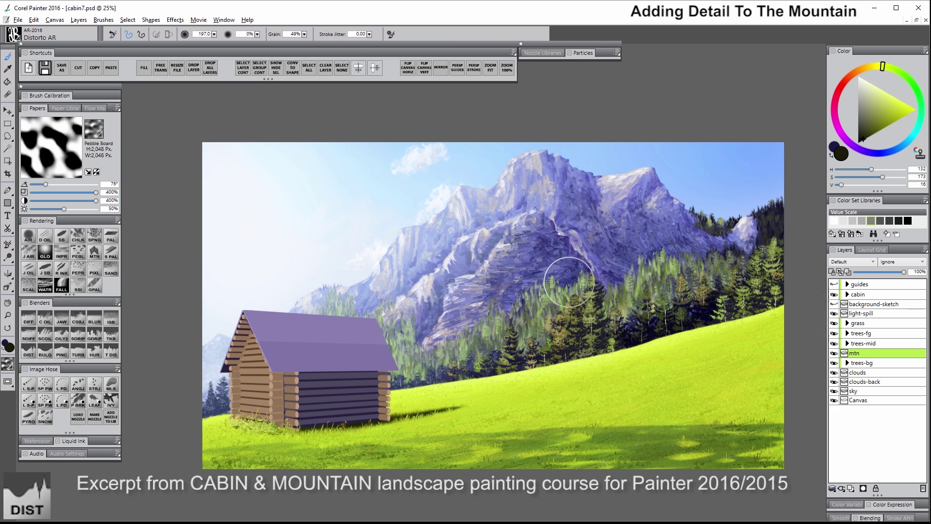
pyautogui.keyDown('ctrl'); pyautogui.keyDown('alt'); pyautogui.moveTo(385, 263); pyautogui.dragTo(395, 265); pyautogui.keyUp('alt'); pyautogui.keyUp('ctrl')
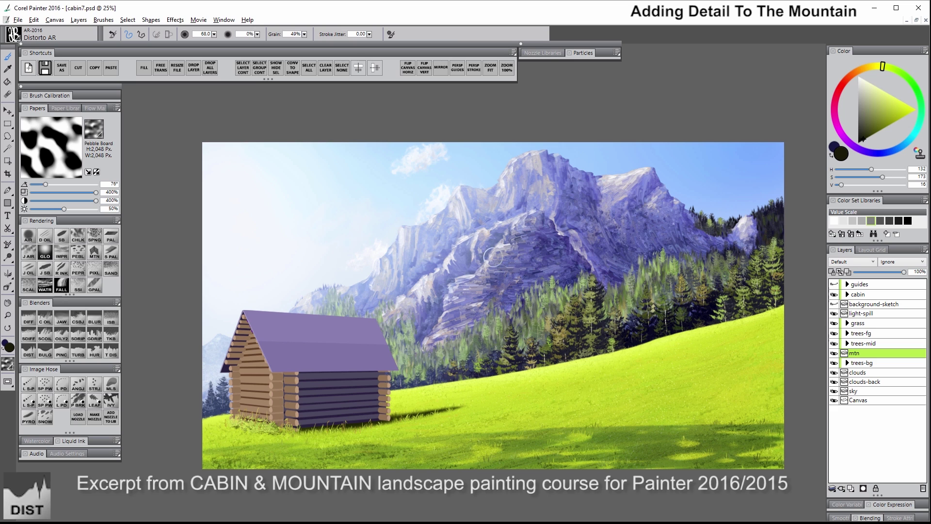
# Bulge parts of the mountain on the mtn layer with Bulge AR, and switch to the Pinch AR brush.
pyautogui.click(46, 352)
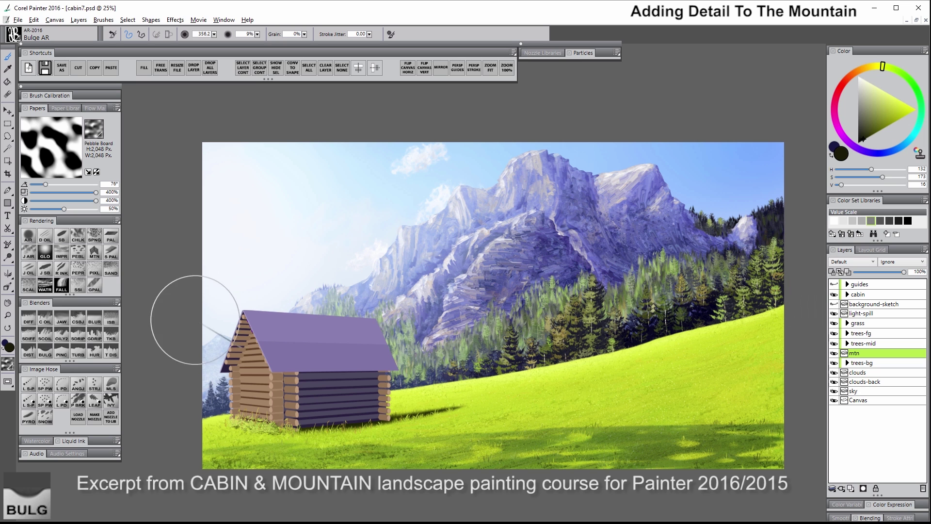
pyautogui.click(61, 351)
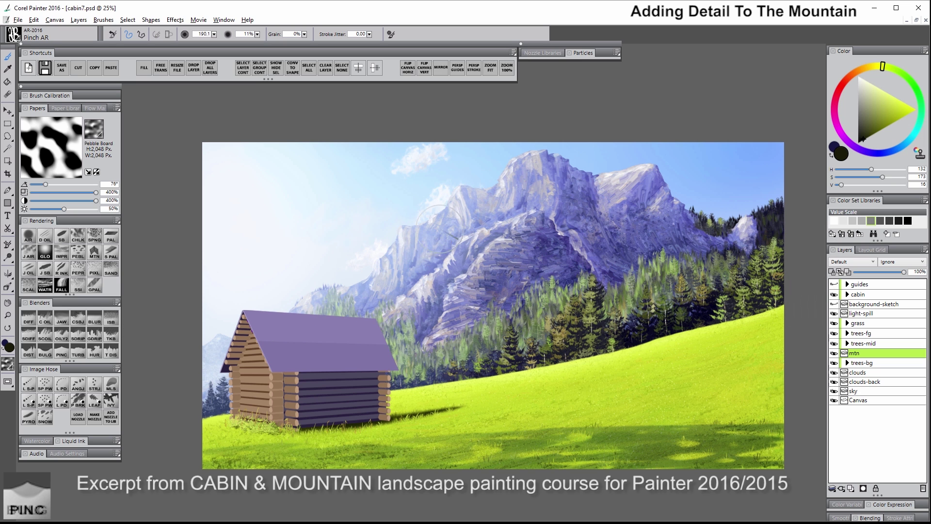